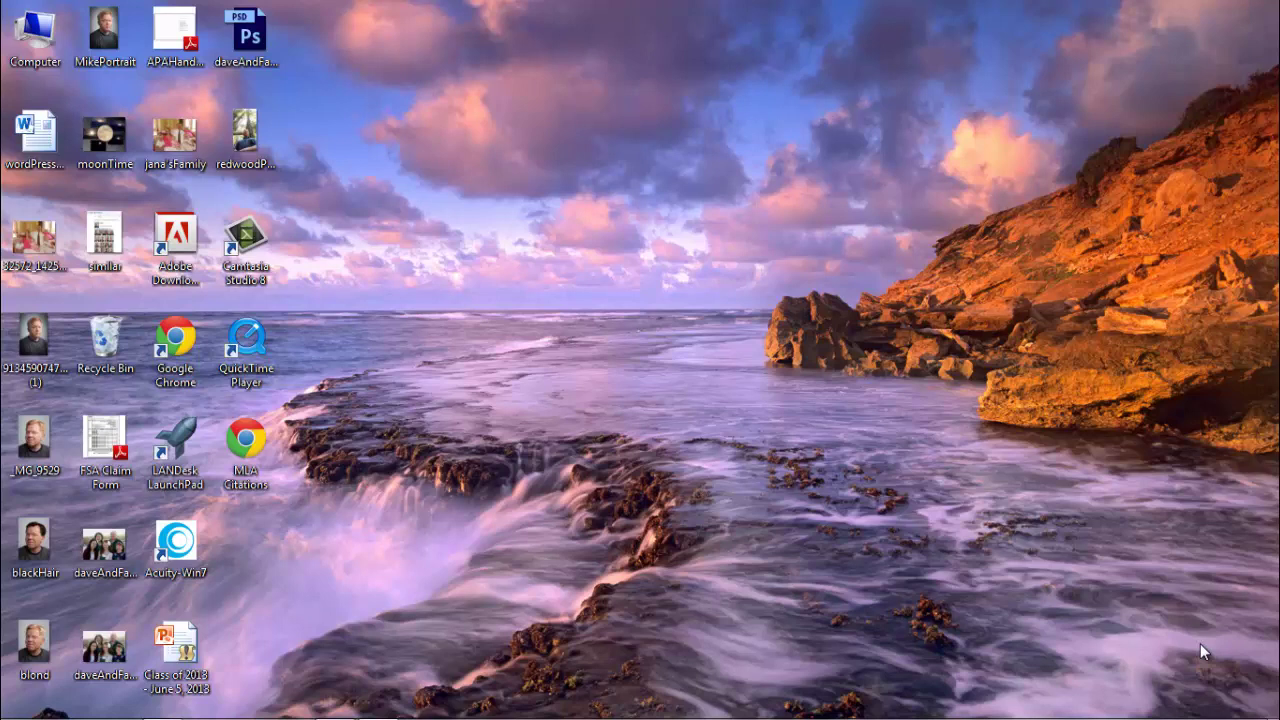
- Open the Documents library in a file browser window
mouse_move(1105, 718)
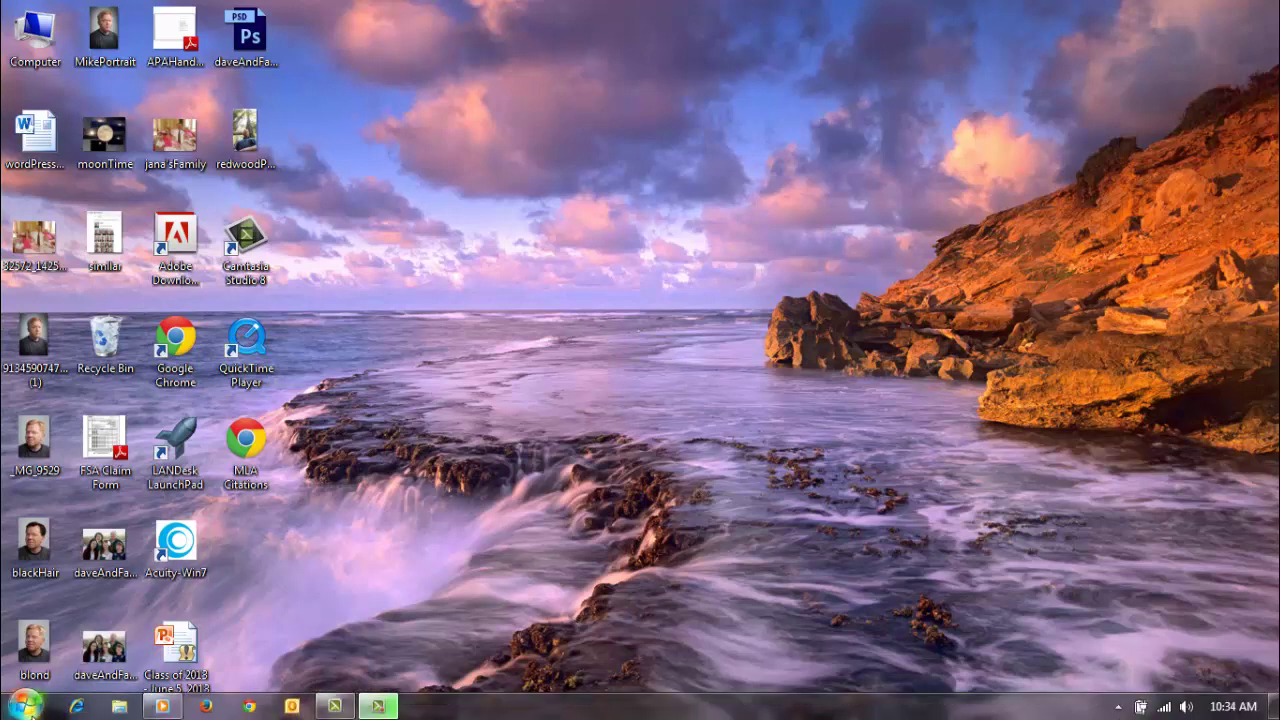
left_click(26, 706)
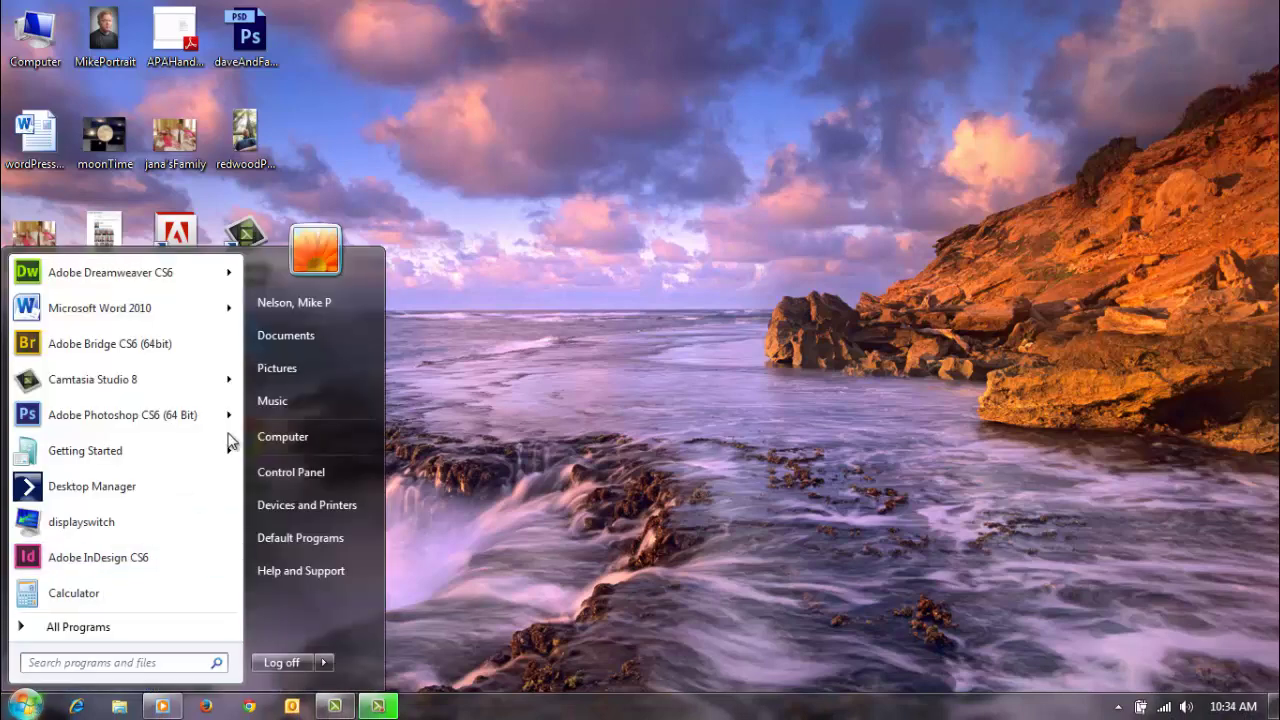
left_click(286, 335)
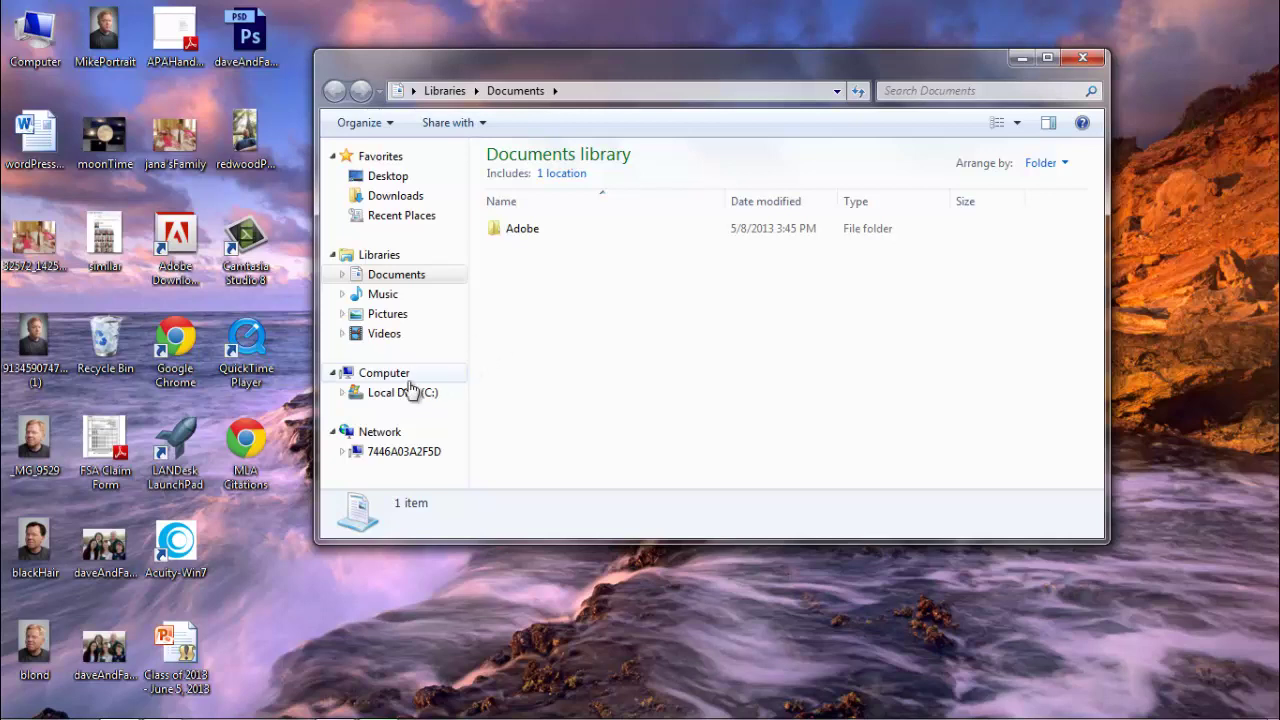
- Try to create a new folder directly inside the Documents library
right_click(519, 290)
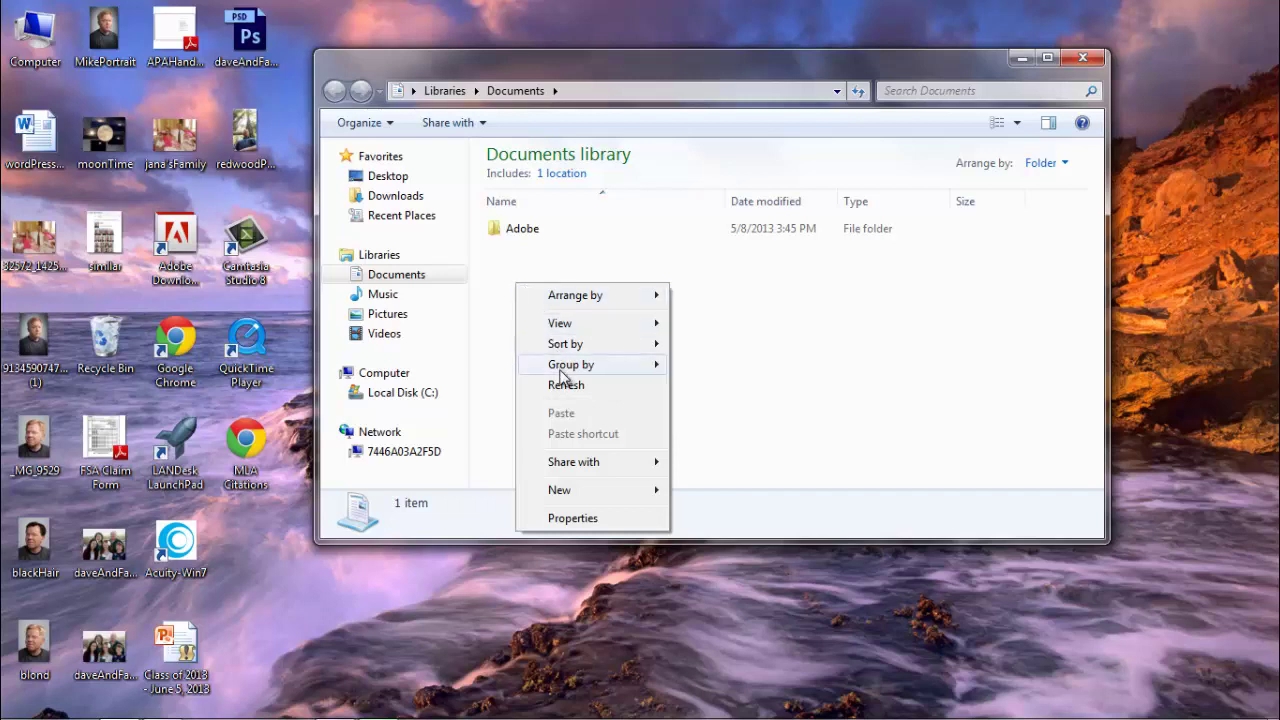
mouse_move(561, 372)
mouse_move(571, 495)
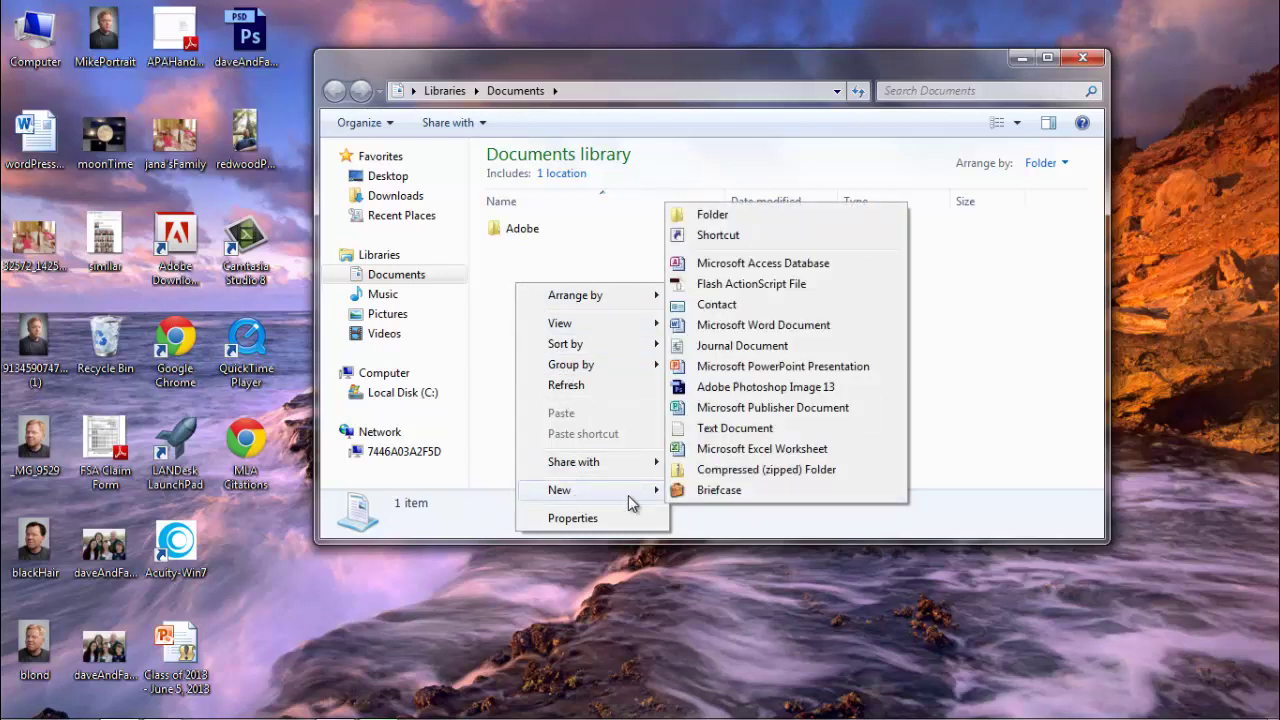
left_click(712, 222)
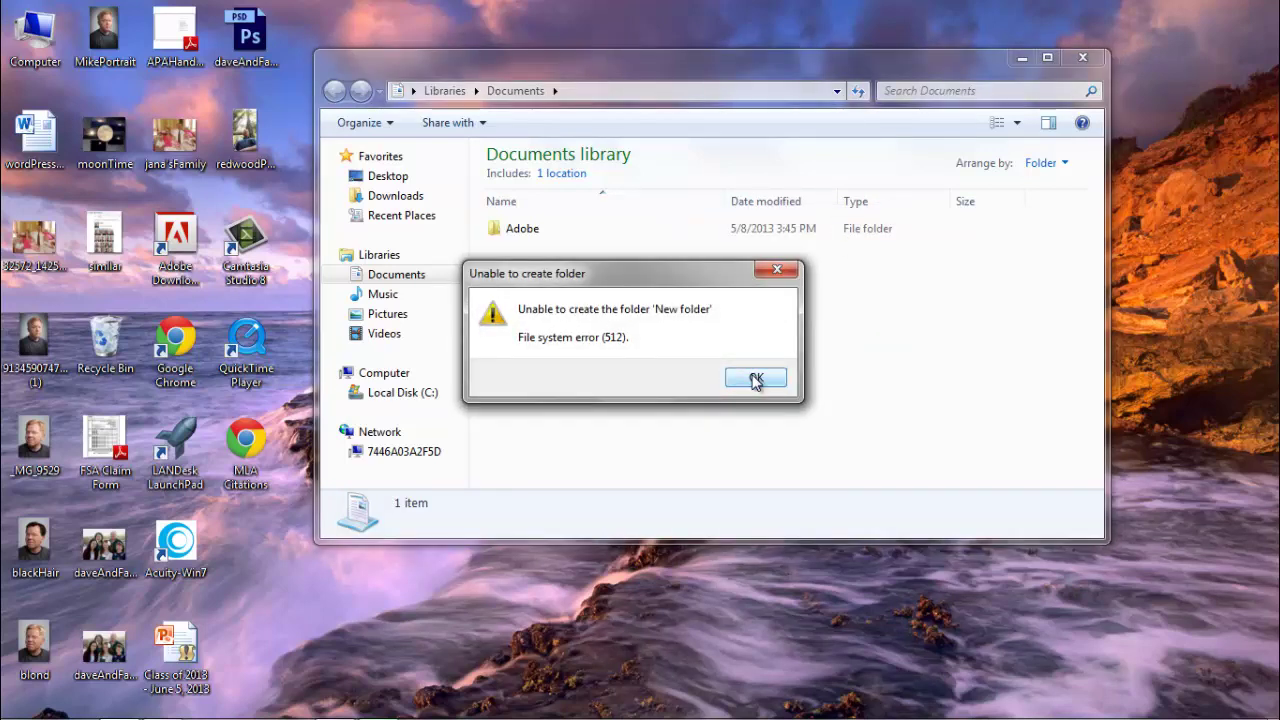
left_click(755, 379)
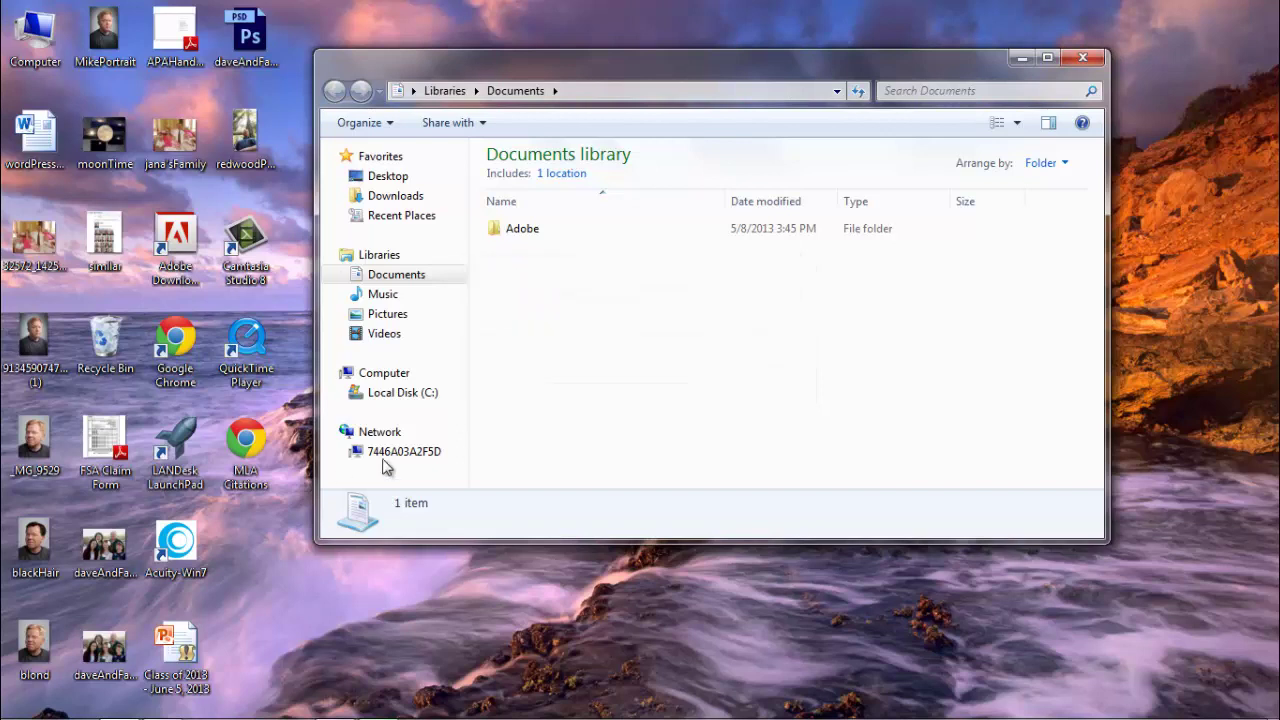
- Browse to the personal user folder inside Users on Local Disk (C:)
left_click(385, 395)
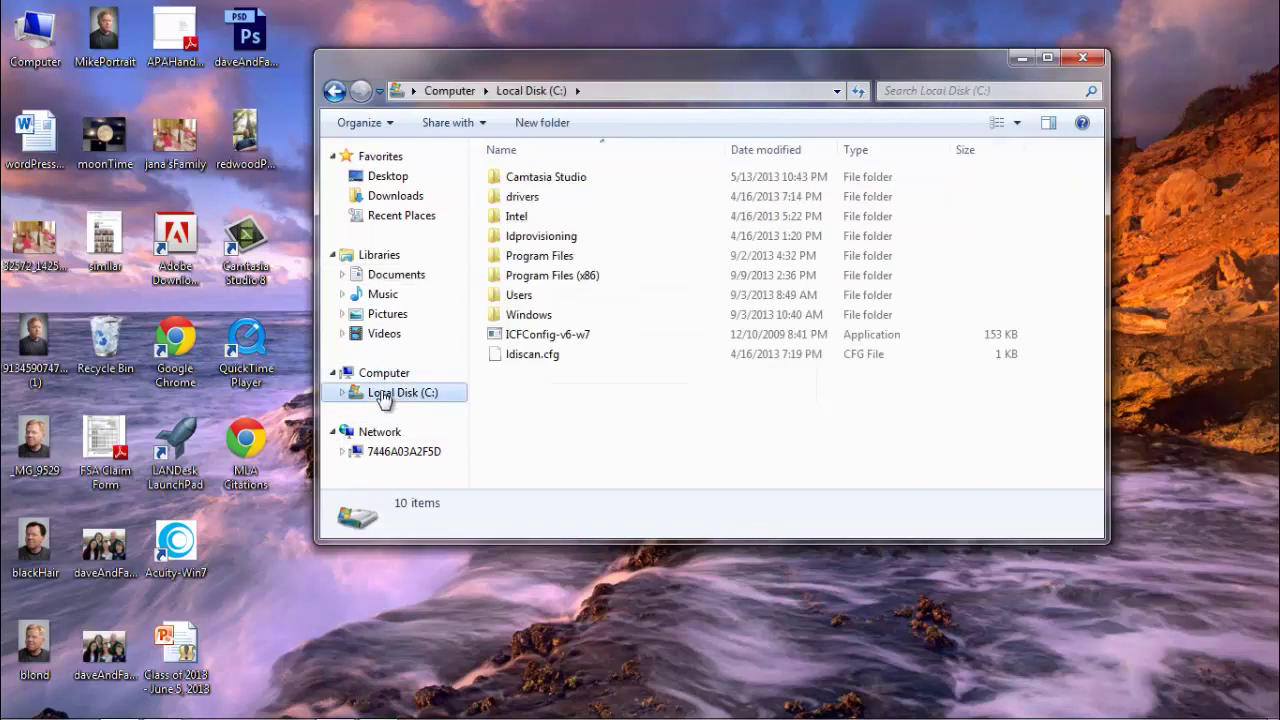
left_click(503, 297)
double_click(503, 297)
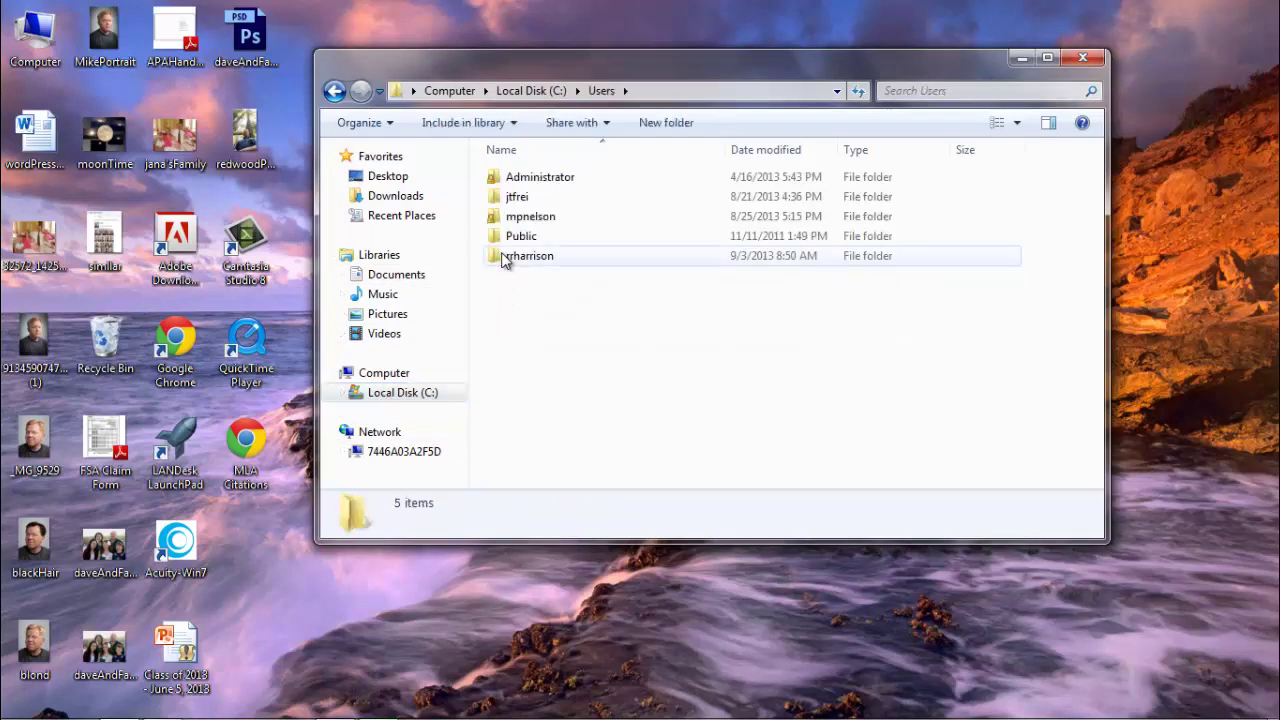
double_click(503, 222)
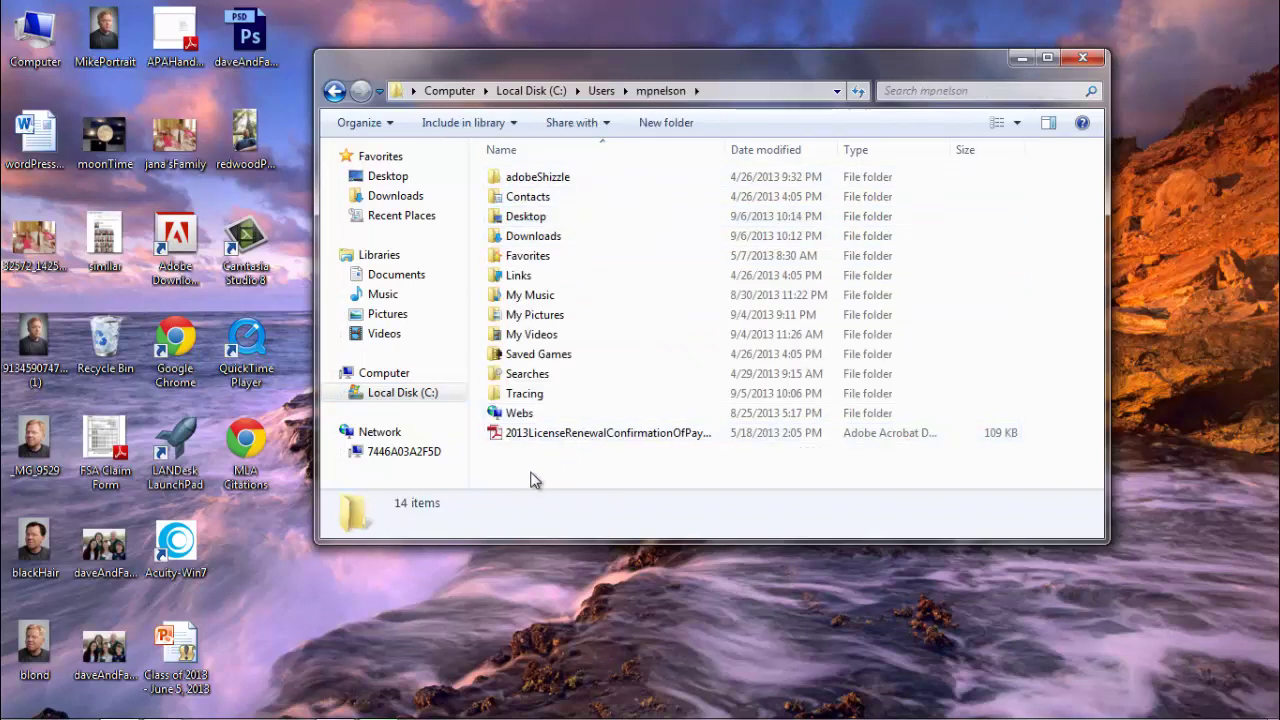
- Create a new folder named digitalPhotography in the personal user folder
left_click(652, 130)
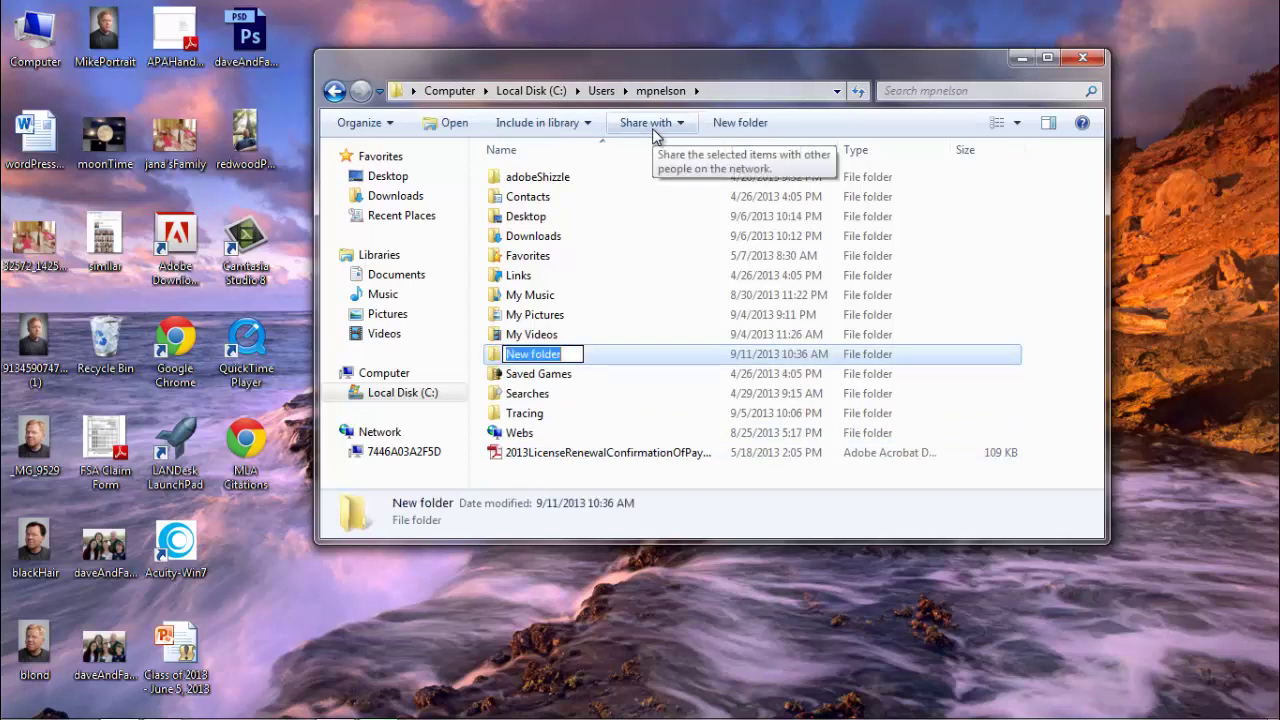
type("digitya")
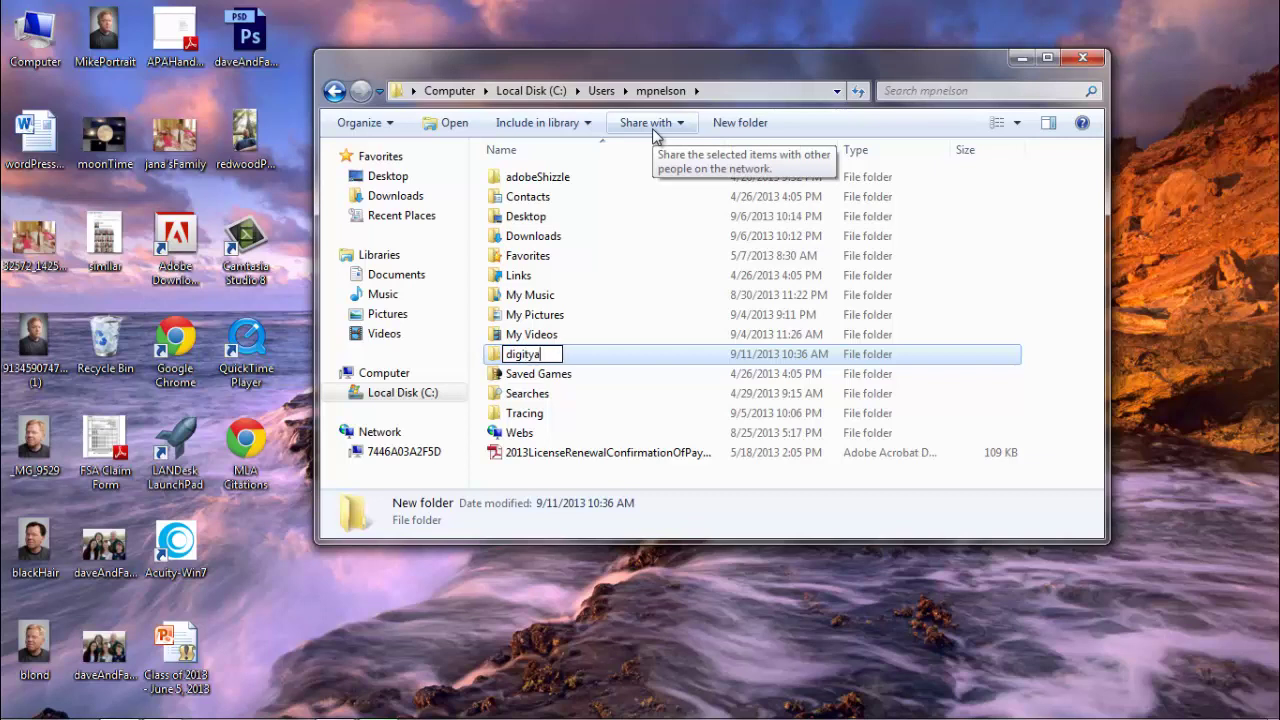
key("BackSpace")
key("BackSpace")
type("alPhot")
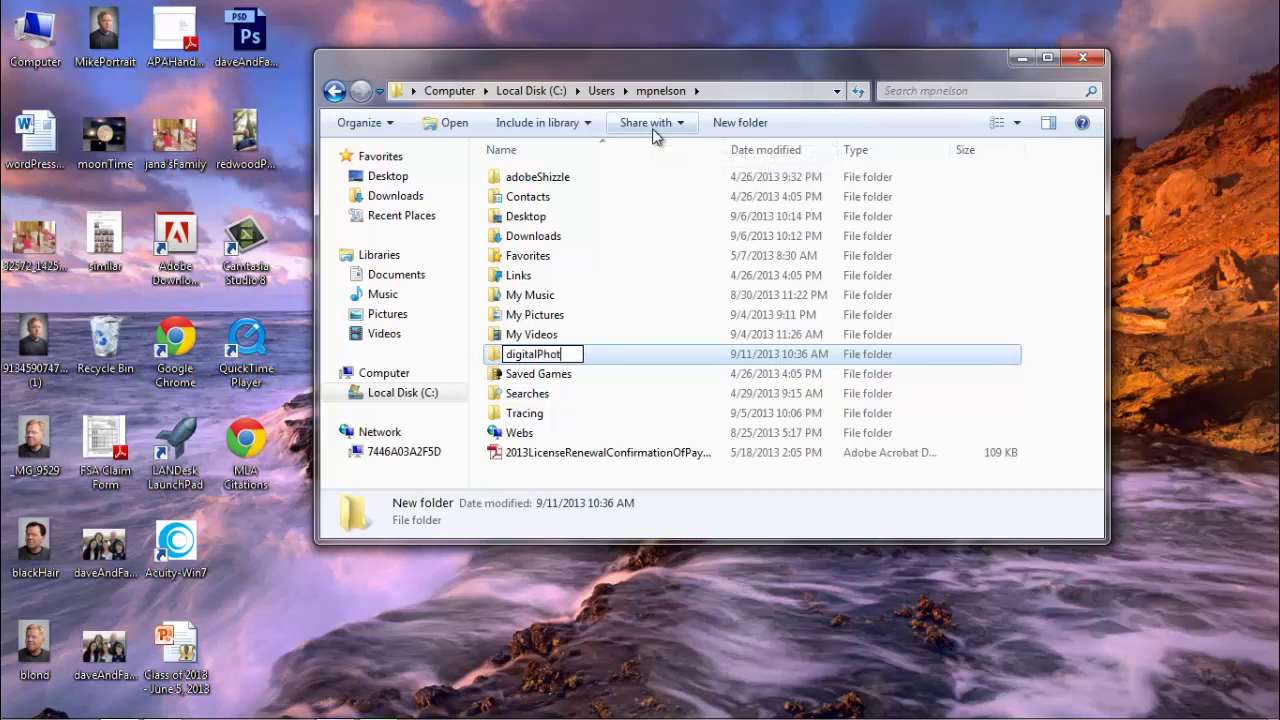
type("ography")
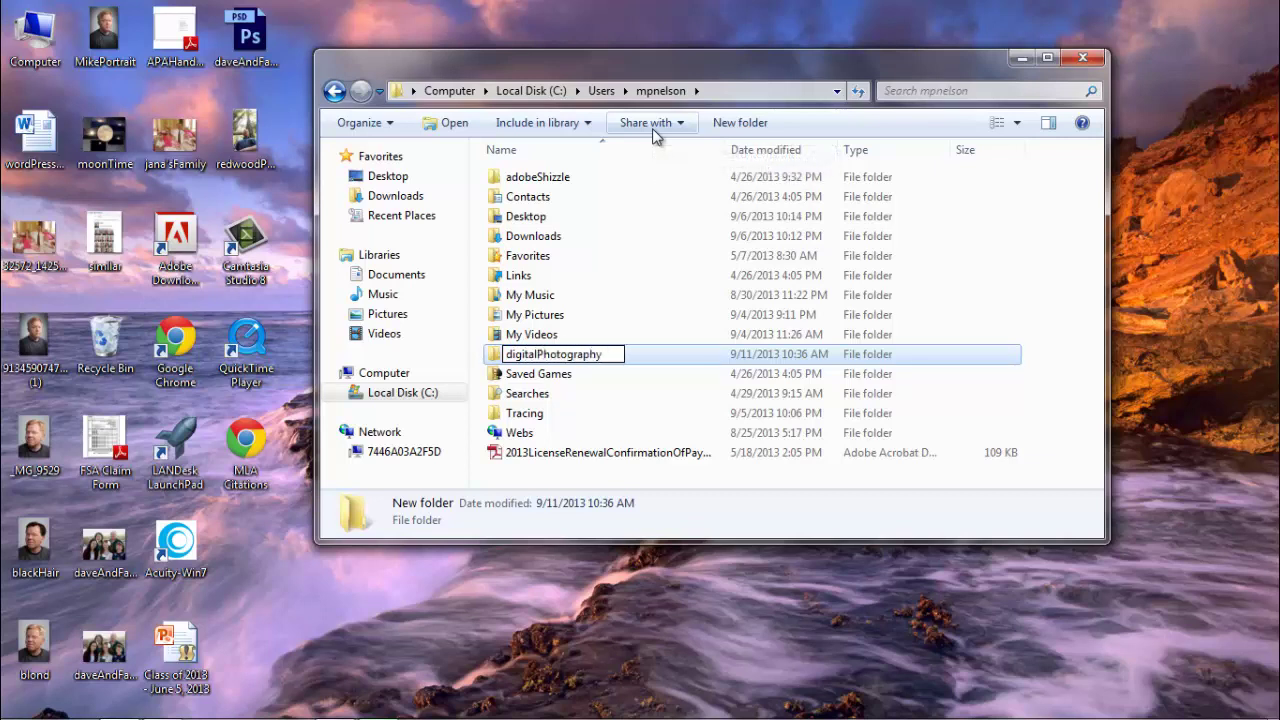
key("Return")
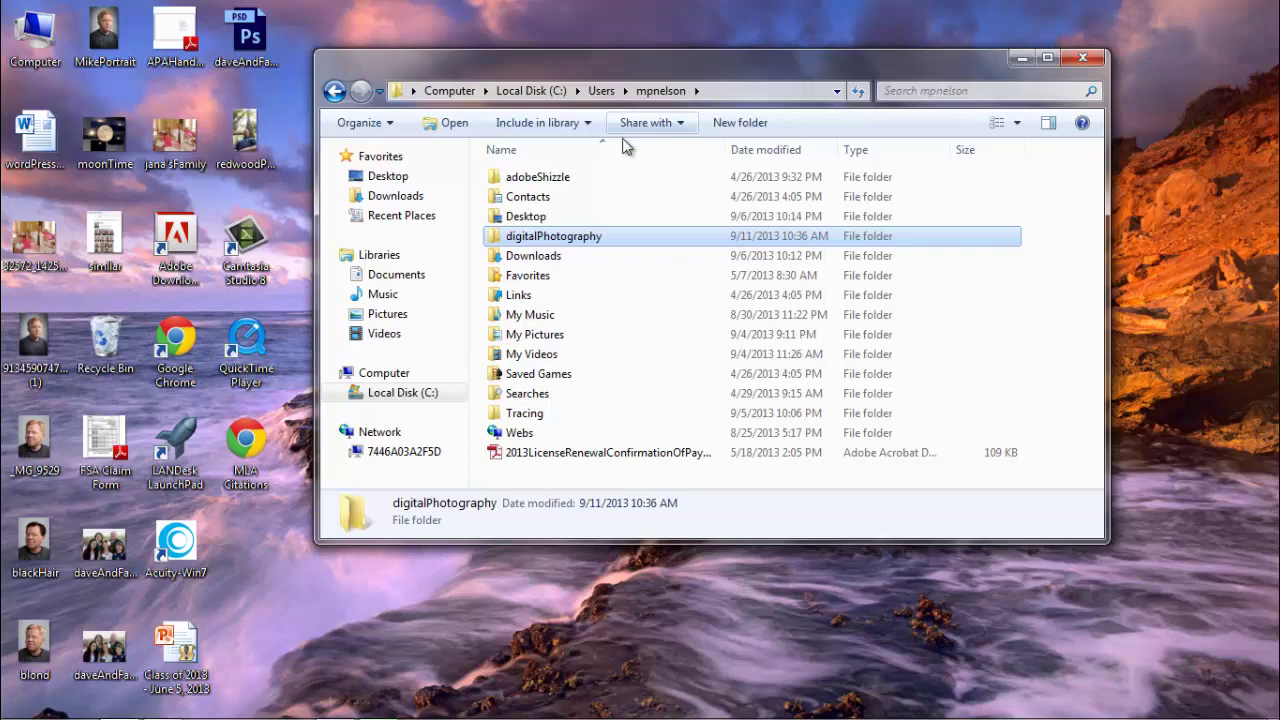
- Open the digitalPhotography folder and create a subfolder named InDesign in it
double_click(505, 240)
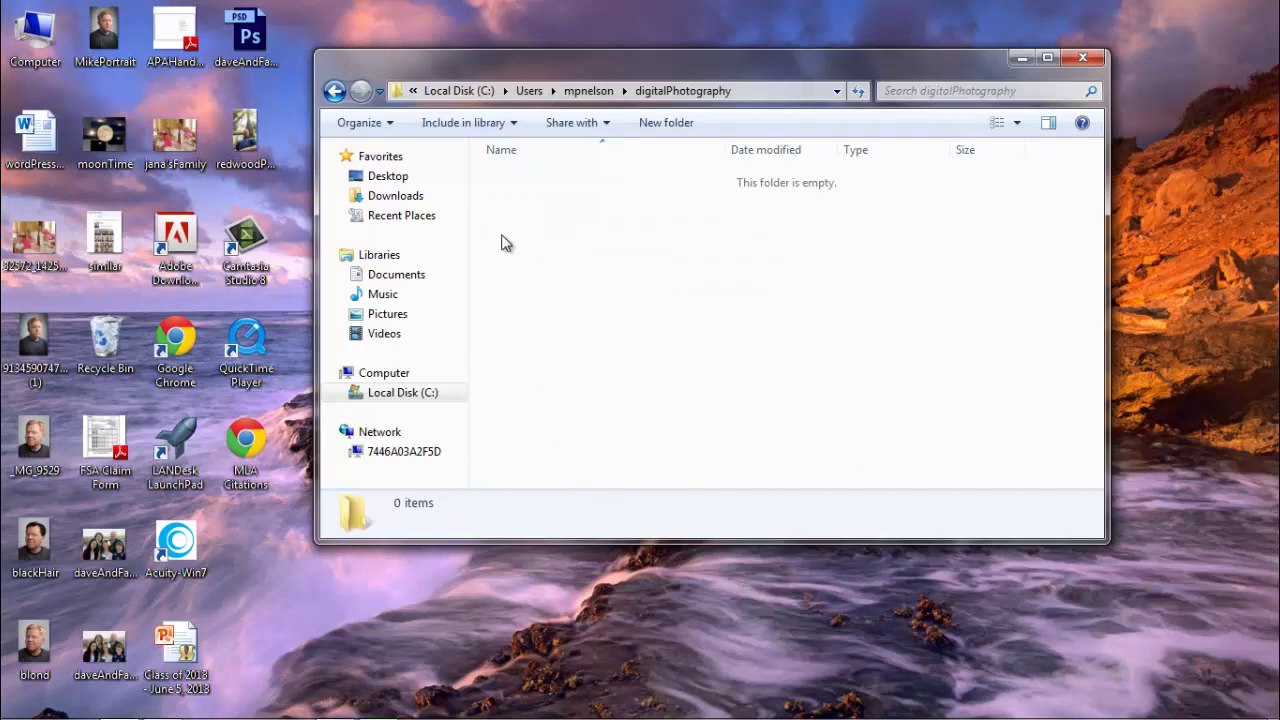
left_click(650, 130)
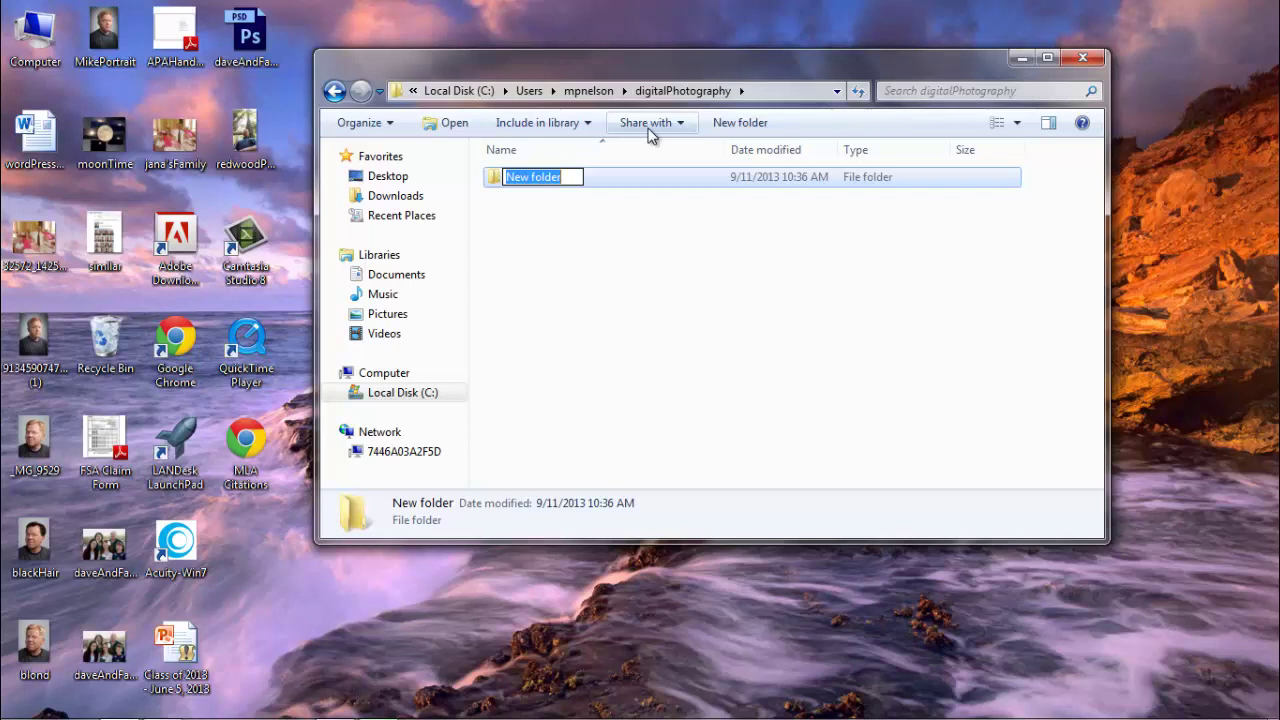
type("In")
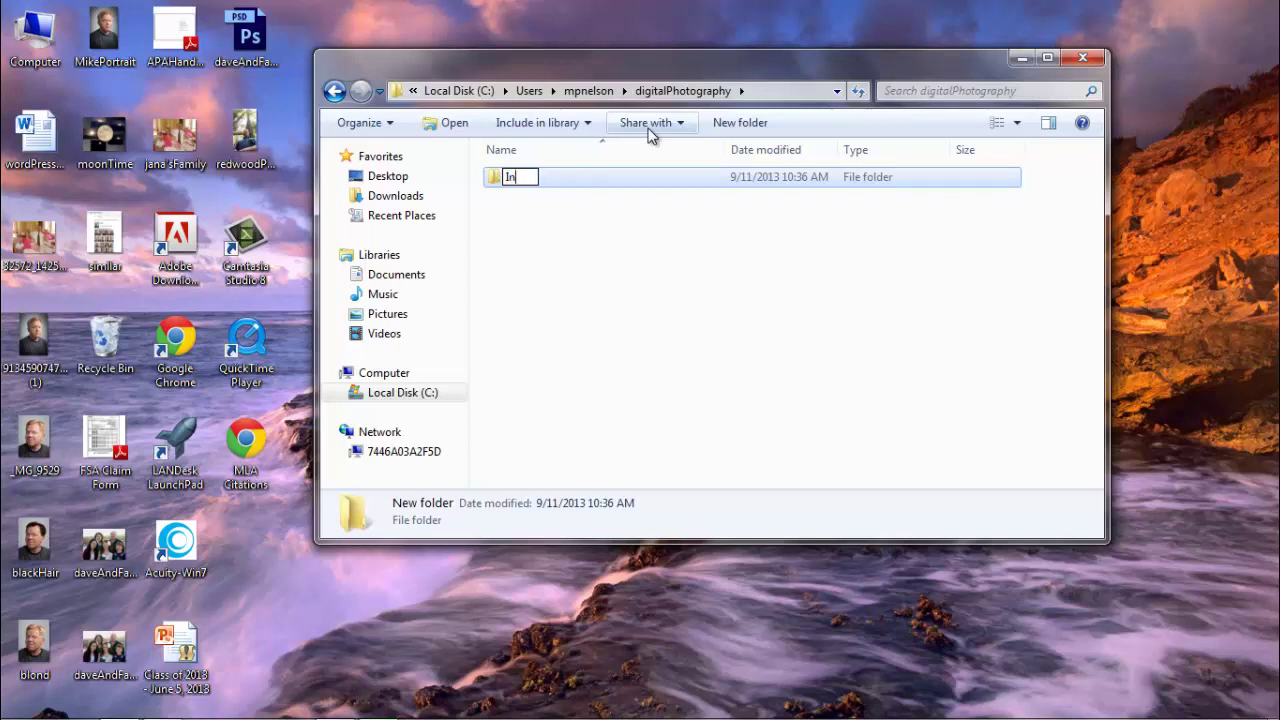
type("Design")
key("Return")
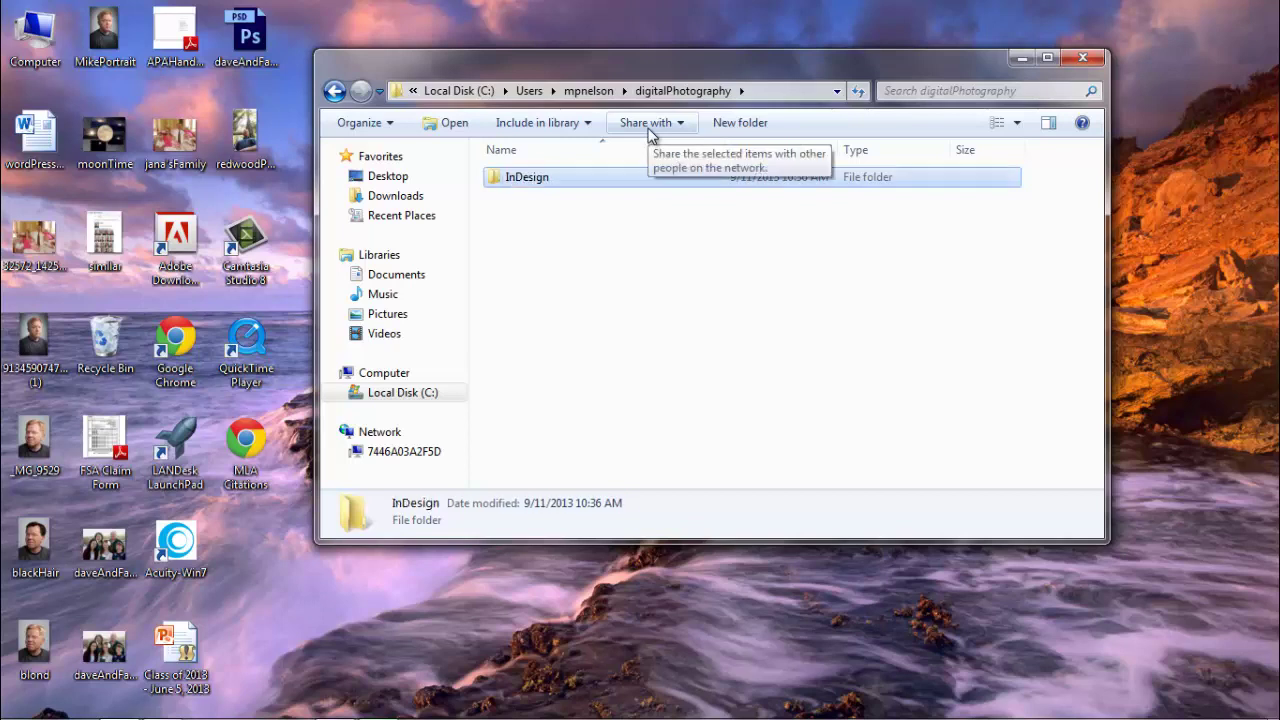
- Create a second subfolder named Pictures beside InDesign in digitalPhotography
left_click(720, 125)
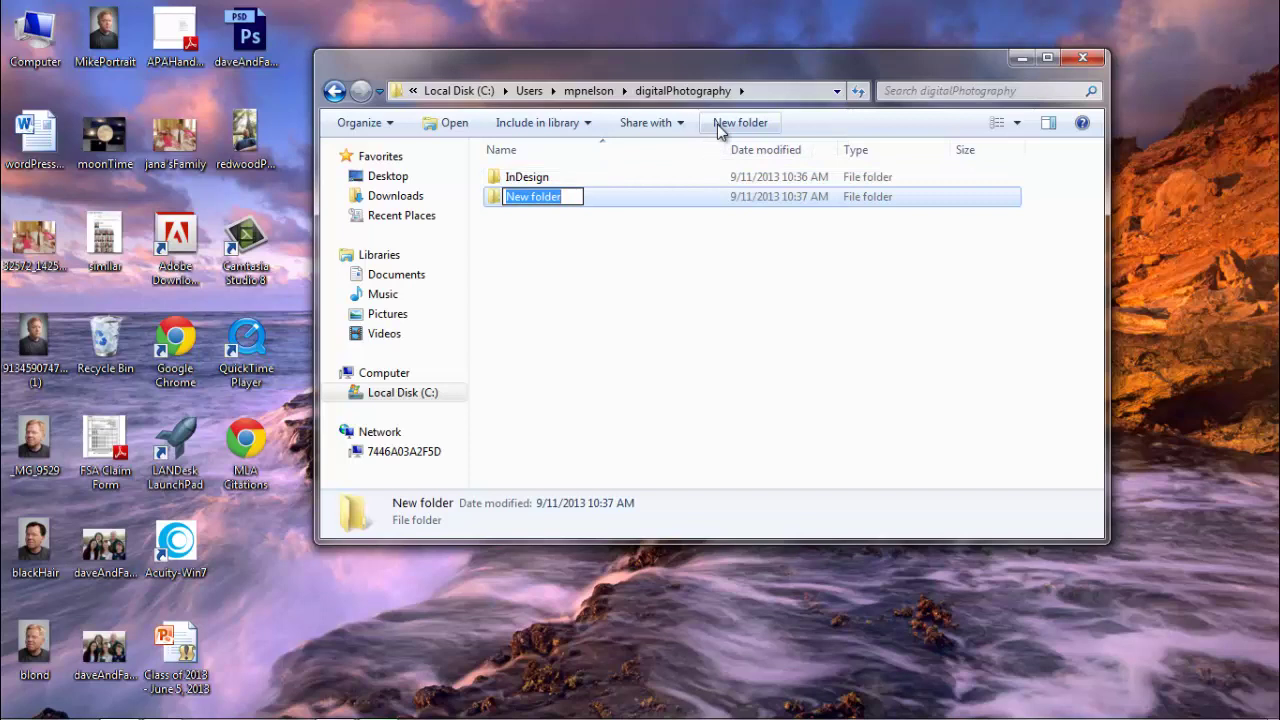
type("Pictures")
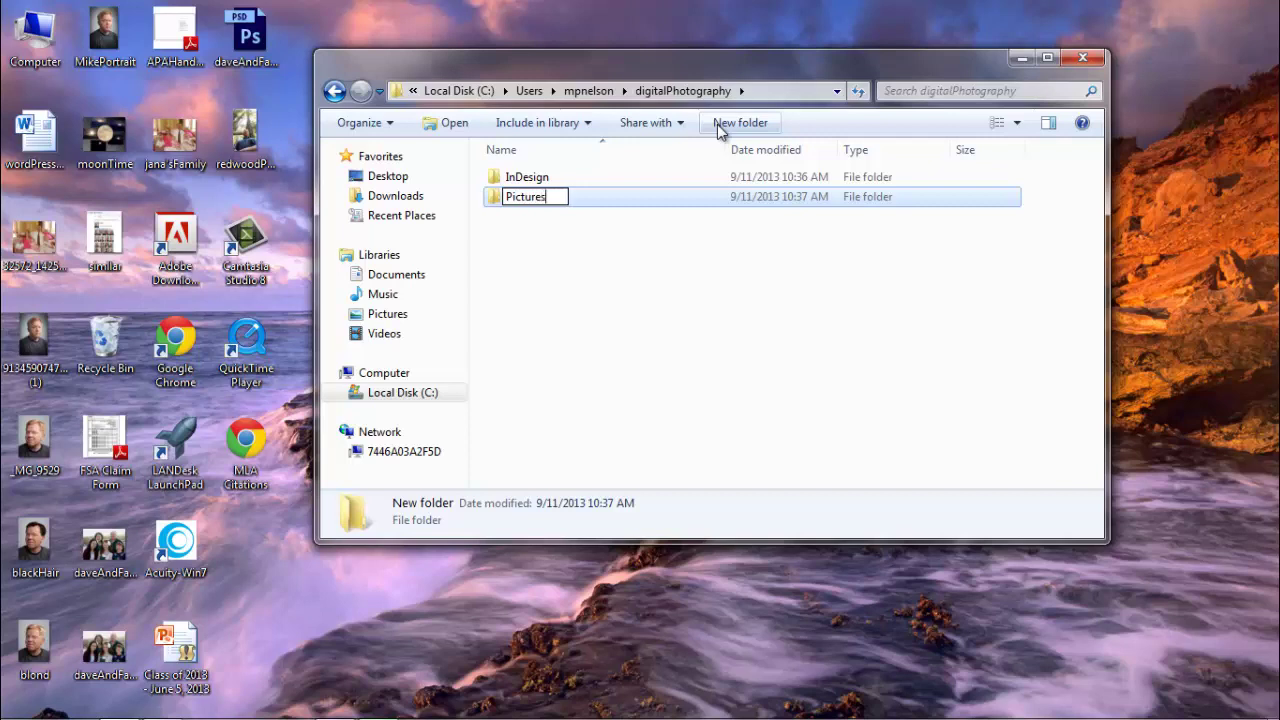
key("Return")
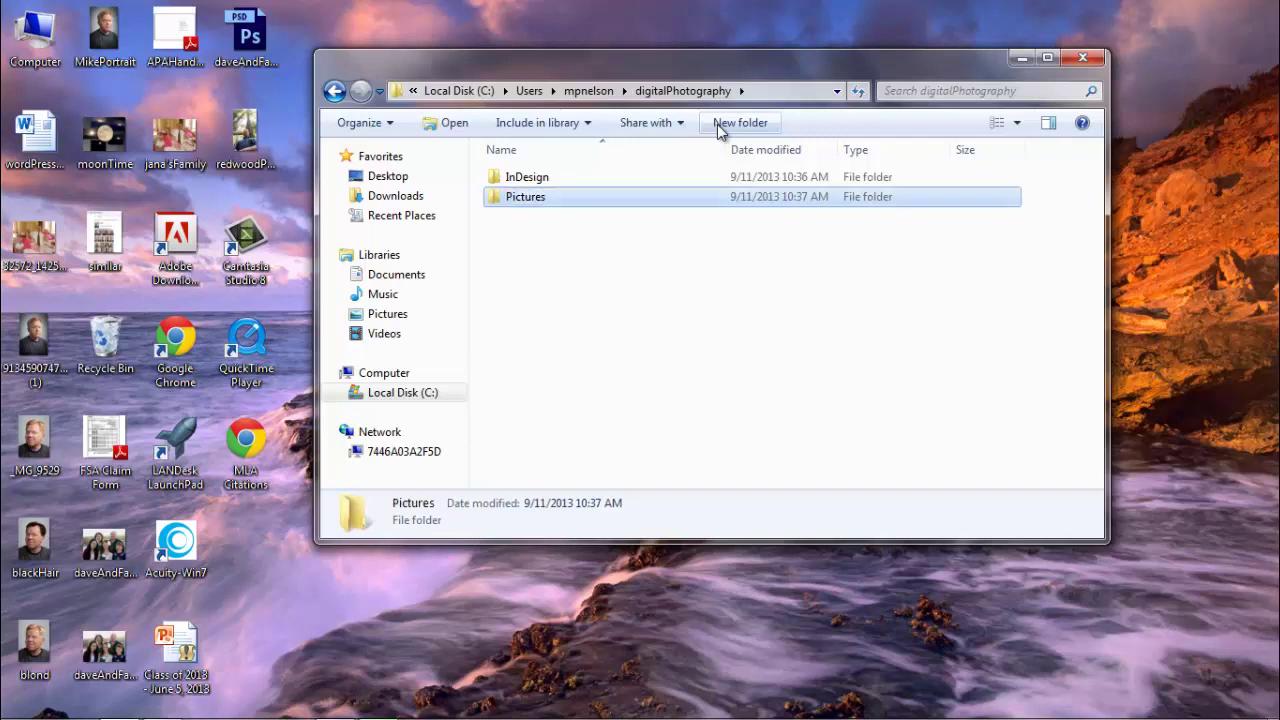
- Open the Pictures subfolder and create a folder named AperturePriority in it
double_click(491, 205)
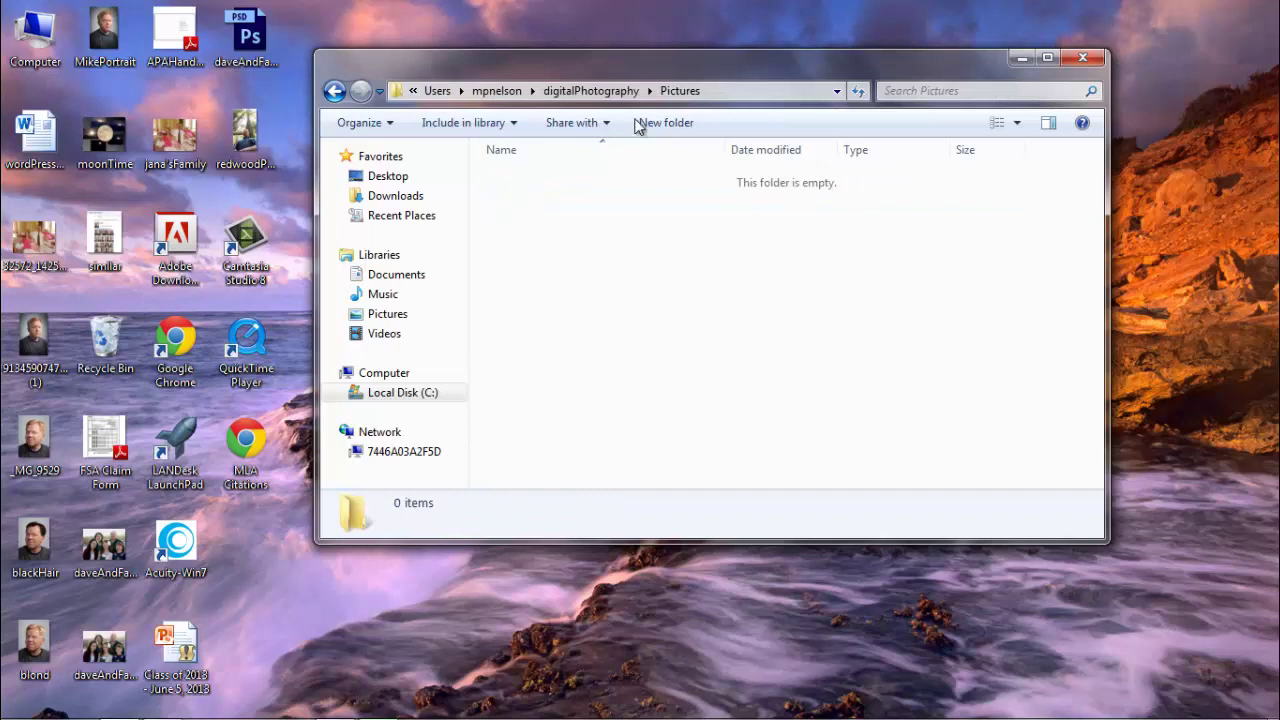
left_click(664, 123)
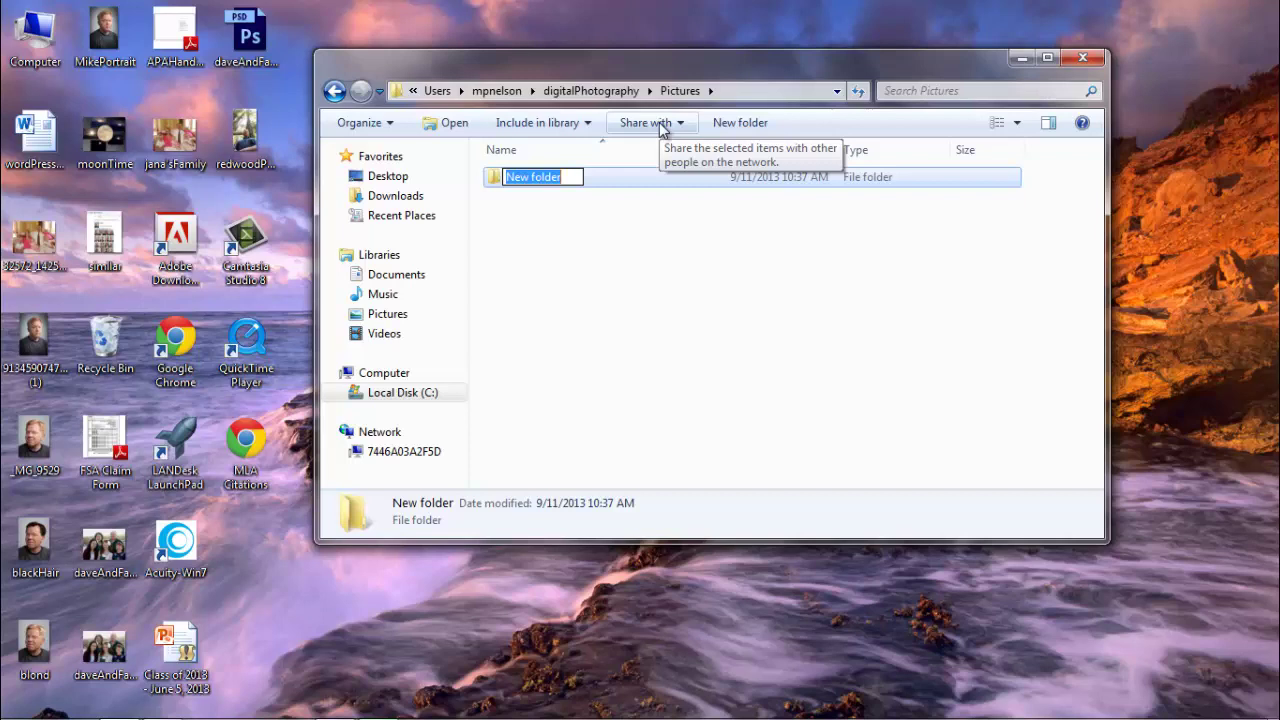
type("Apertu")
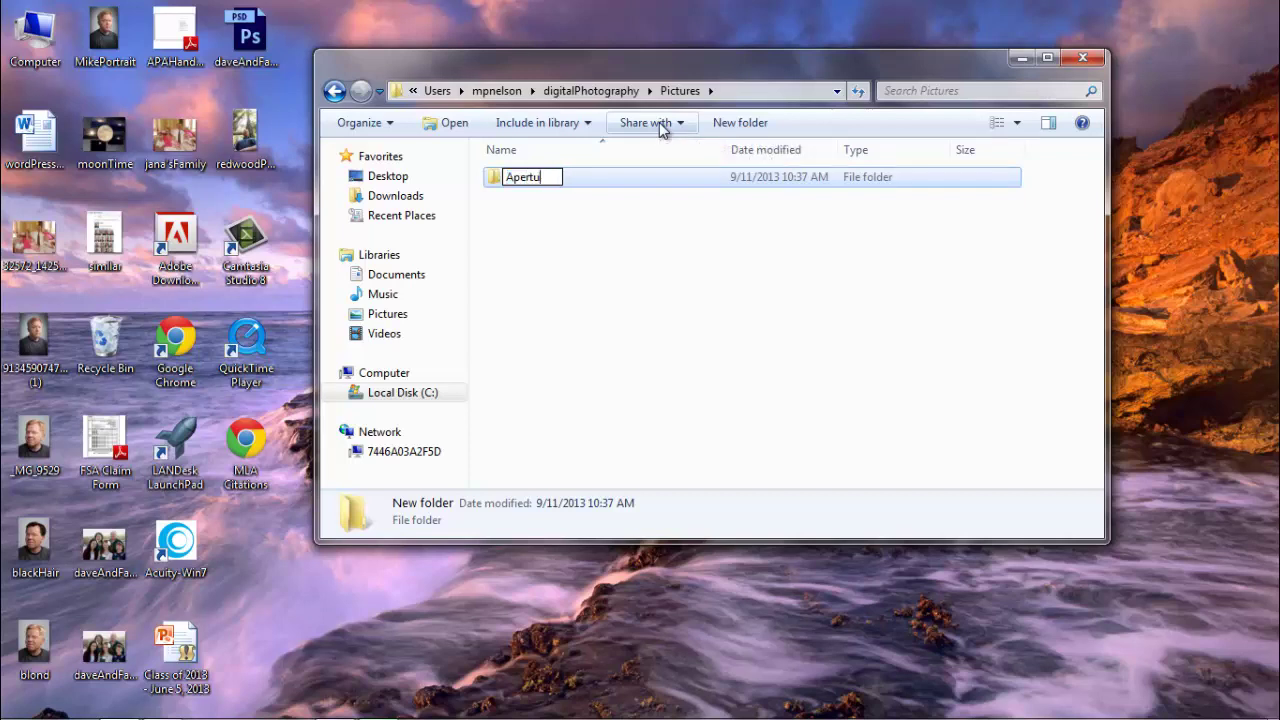
type("rePriority")
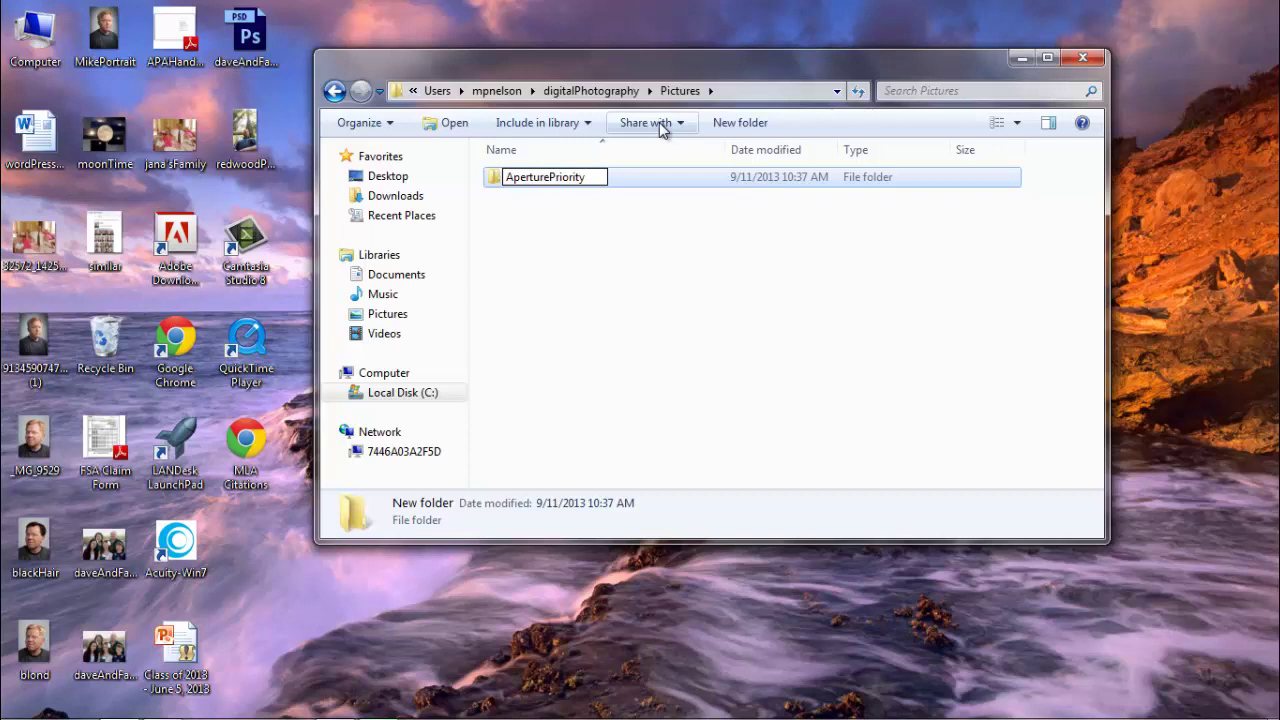
key("Return")
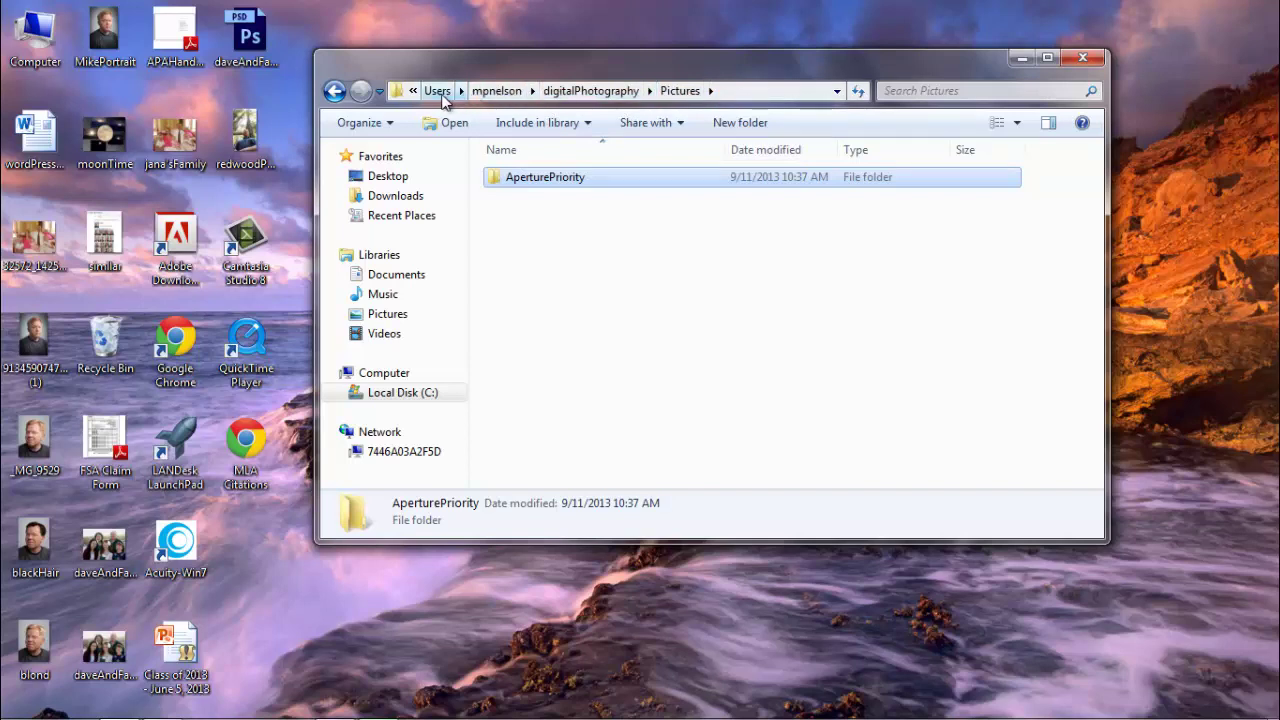
- Review the folder structure from Users down through digitalPhotography to Pictures, then return to the personal user folder
left_click(576, 92)
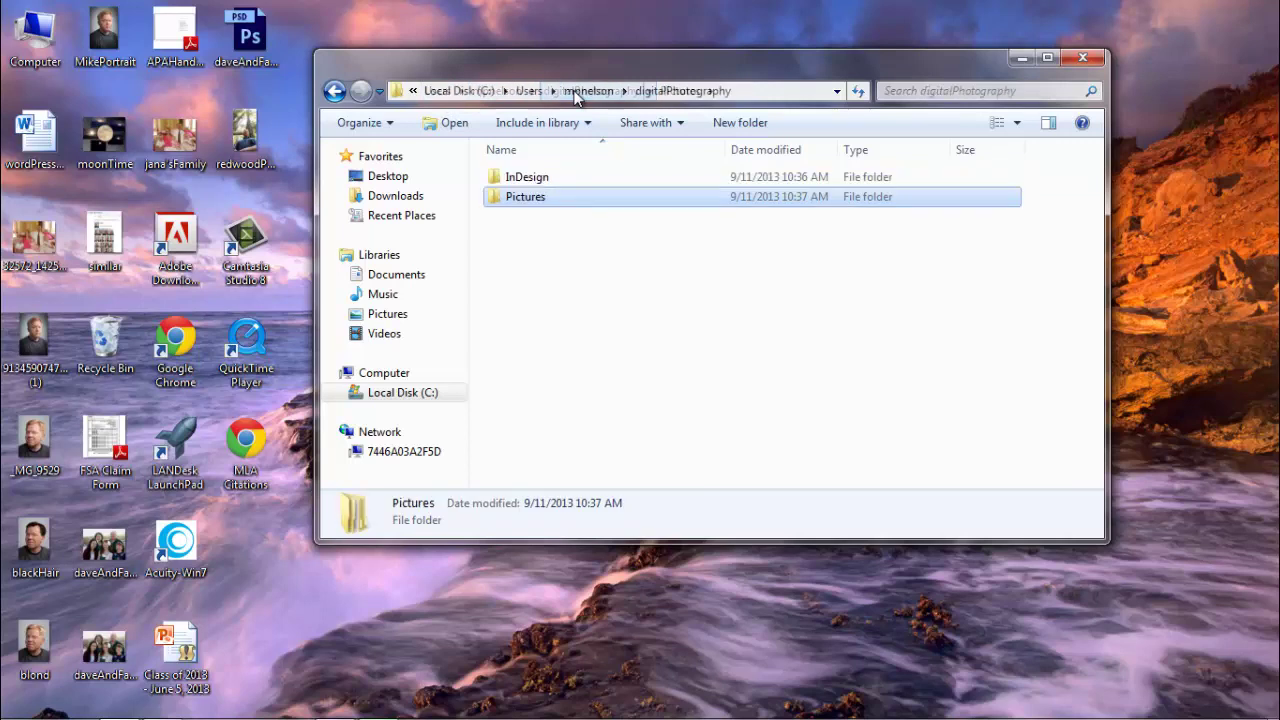
left_click(544, 91)
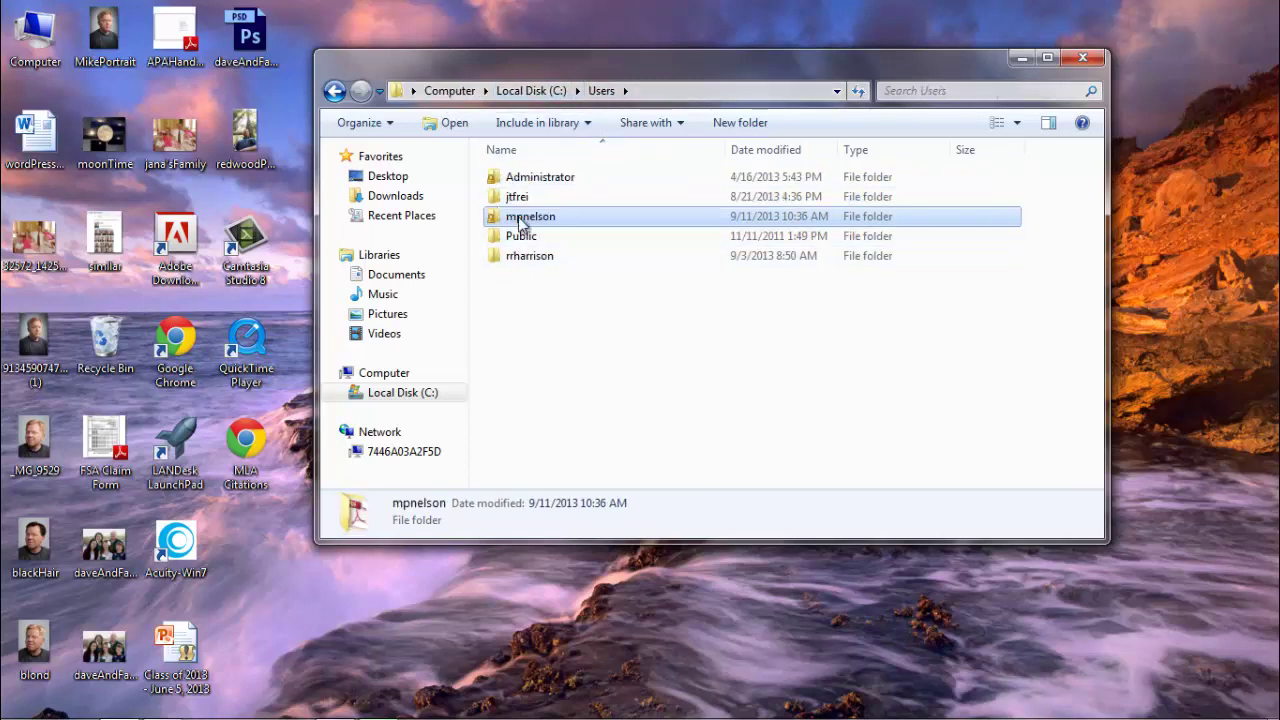
double_click(525, 218)
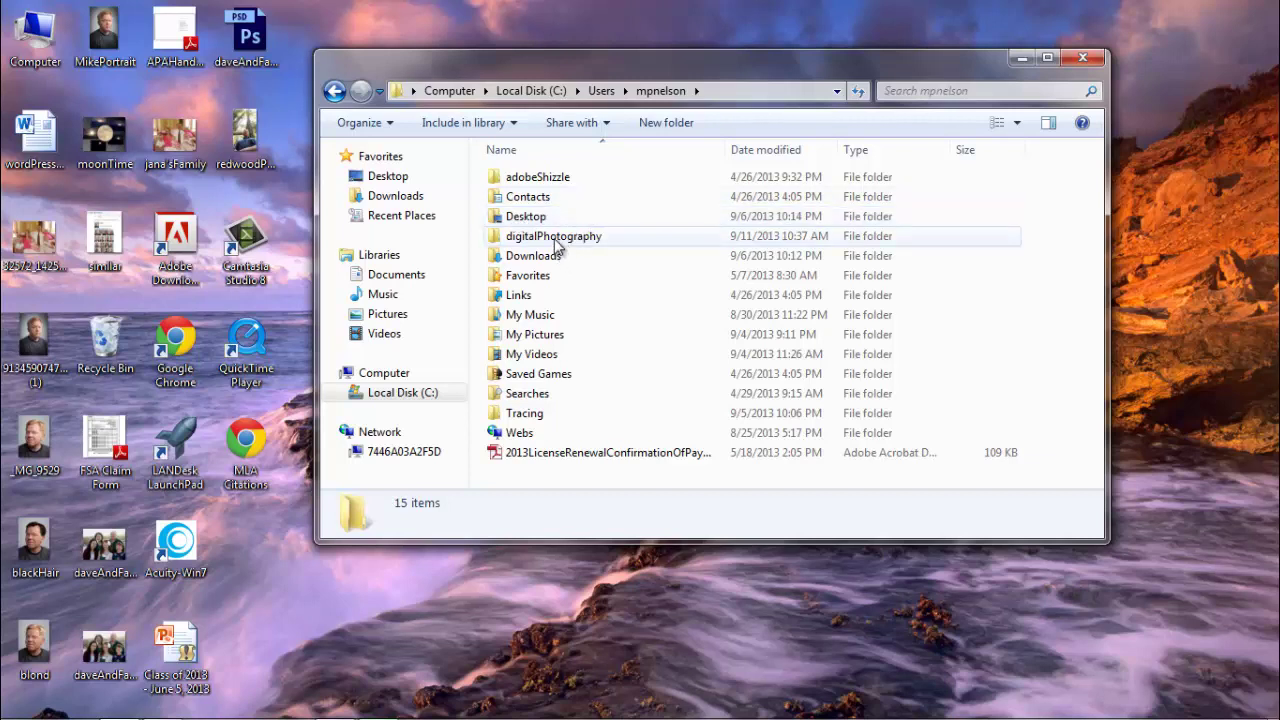
double_click(557, 242)
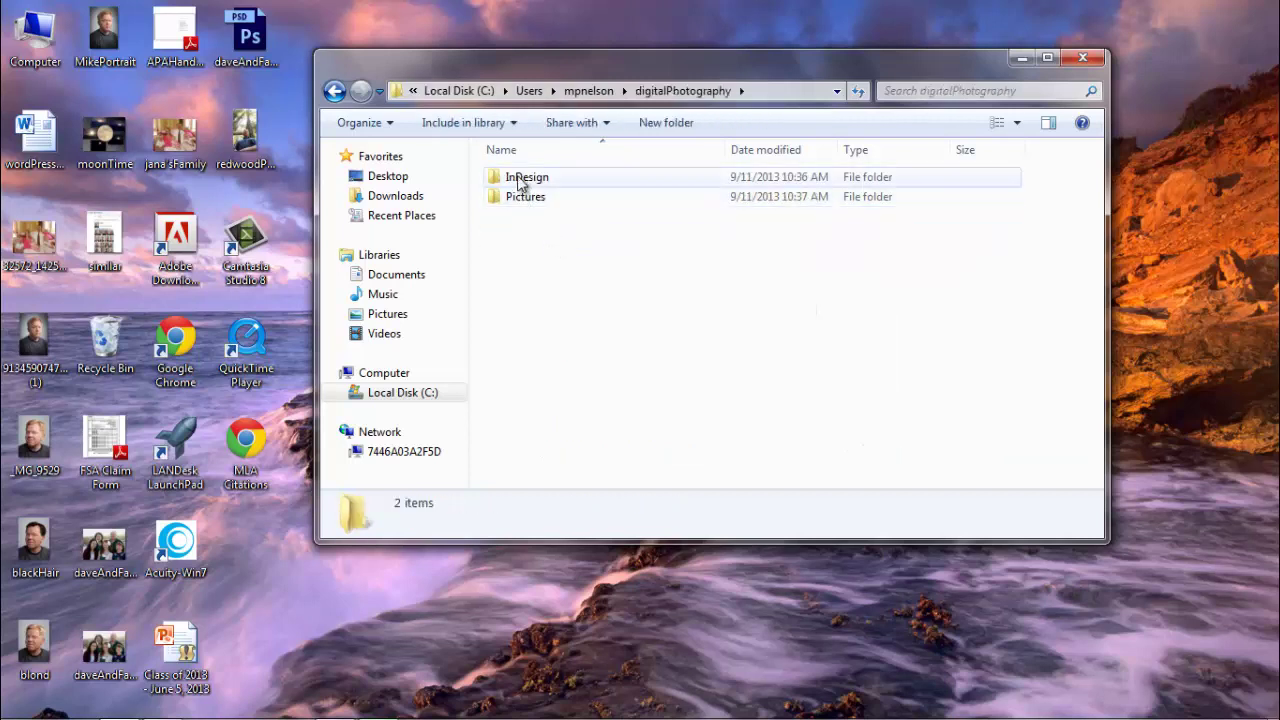
double_click(520, 200)
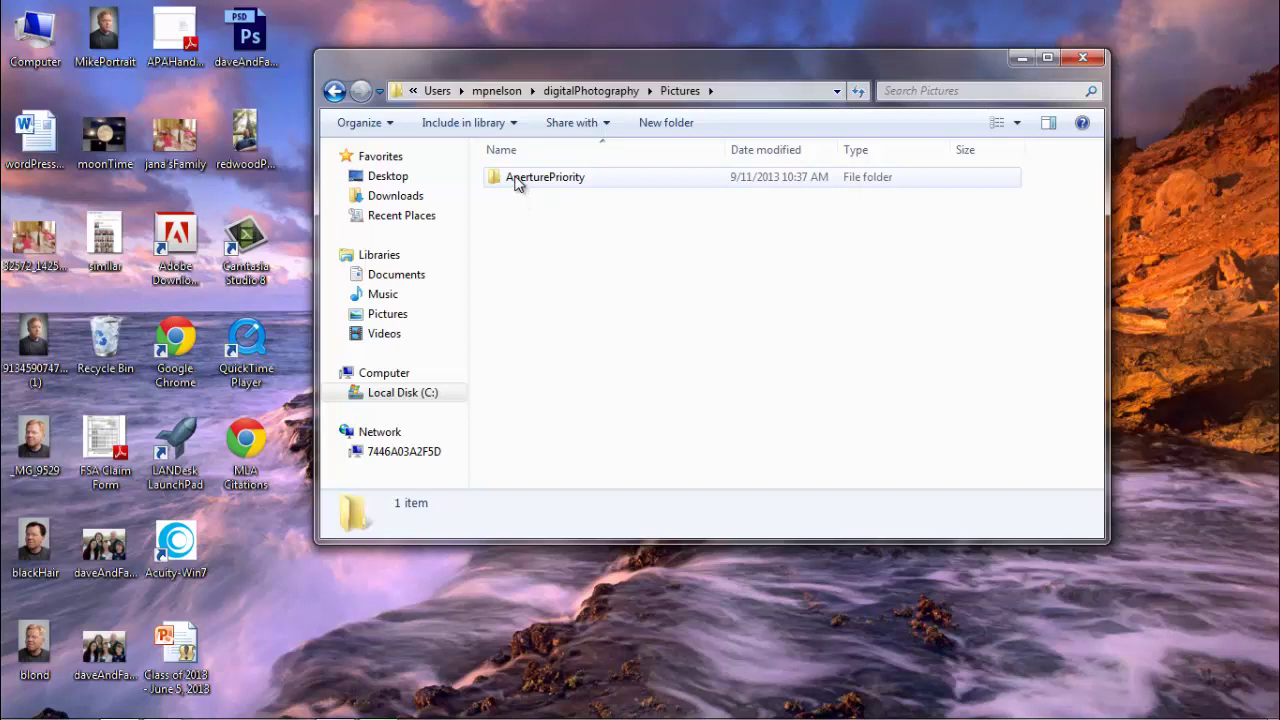
left_click(510, 92)
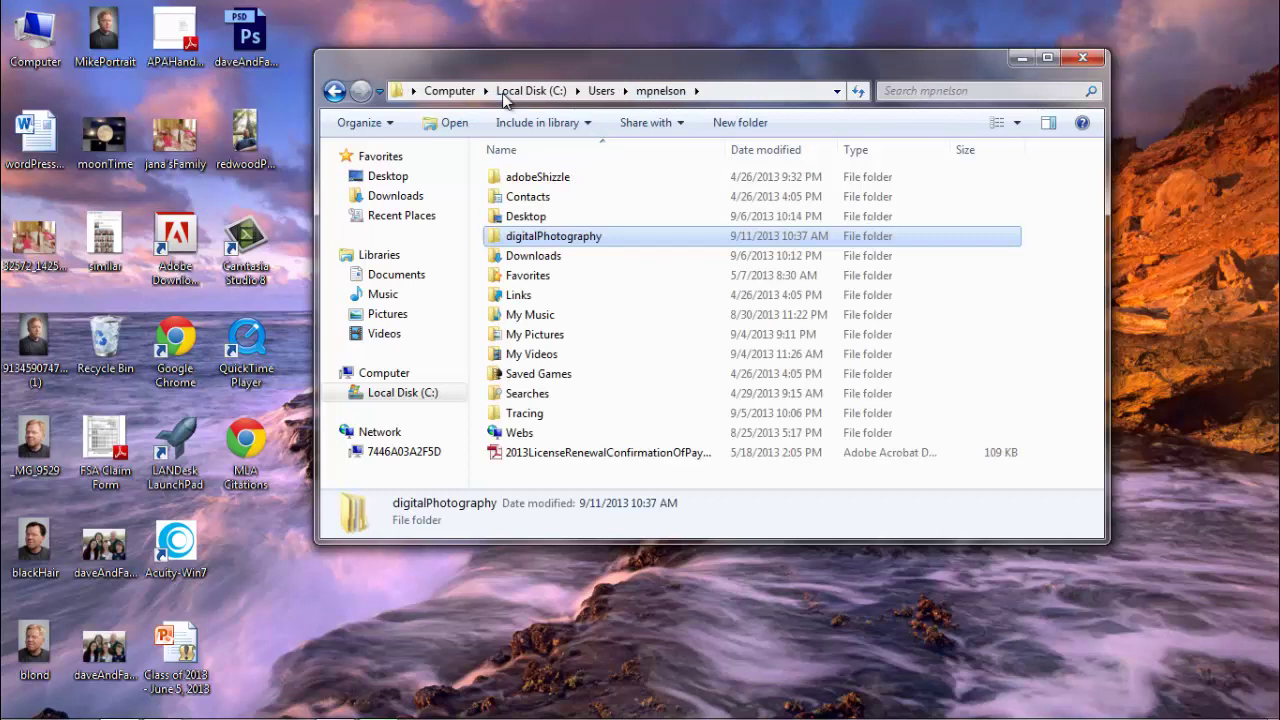